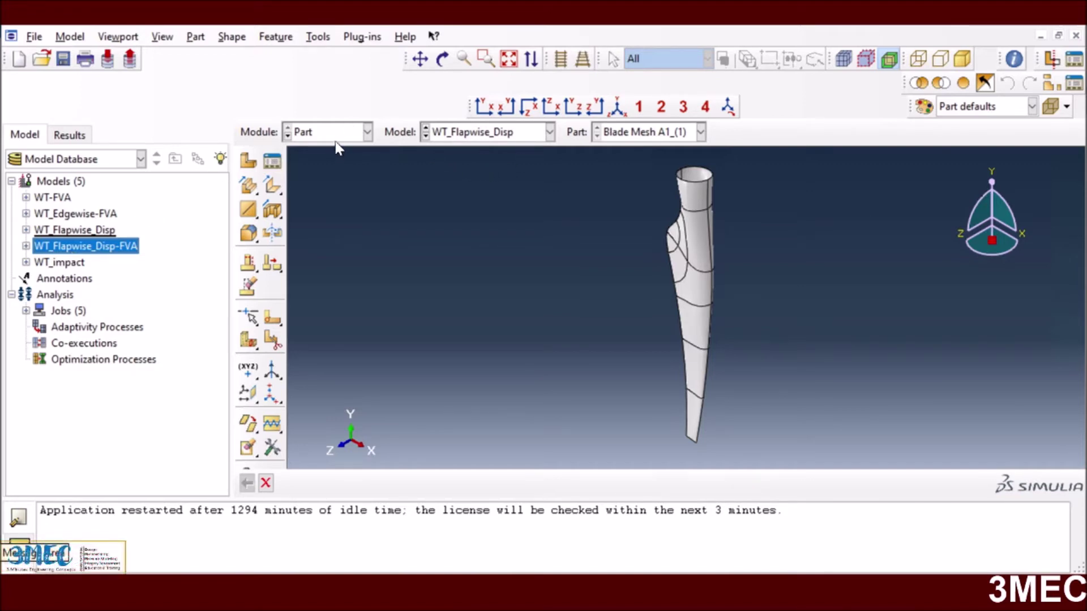
Review the density and elastic definitions of Material-1 in the Property module, leaving the material as it is.
{"action": "left_click", "coordinate": [301, 134]}
{"action": "left_click", "coordinate": [312, 166]}
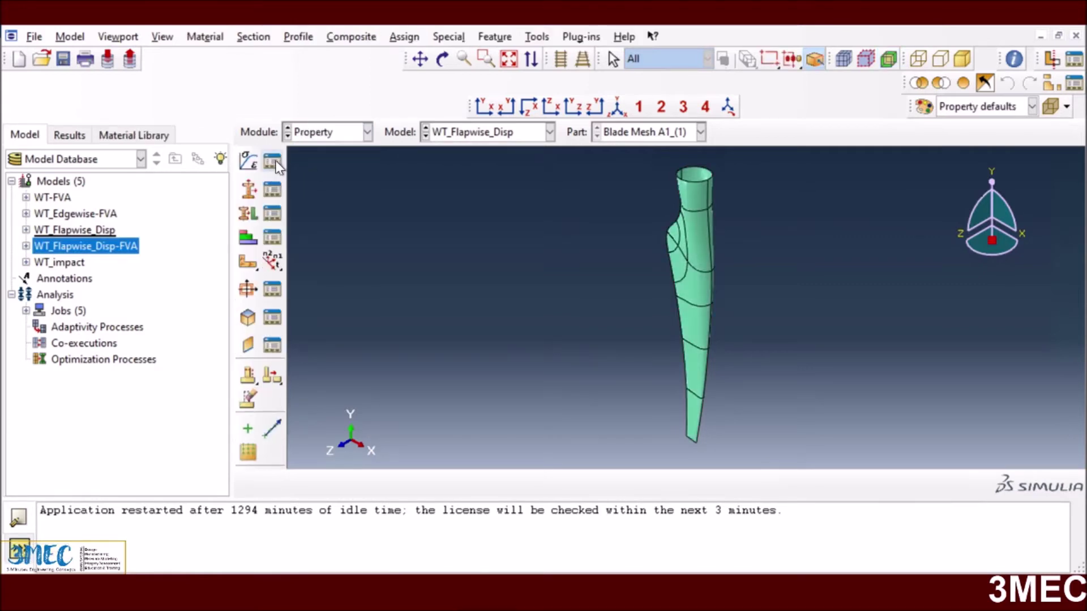
{"action": "left_click", "coordinate": [273, 162]}
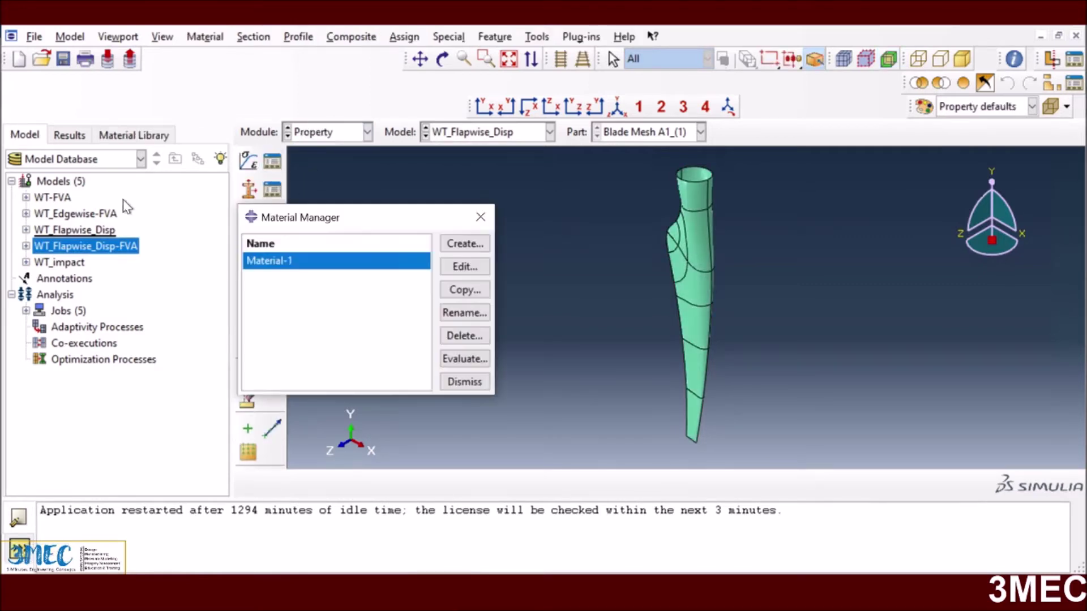
{"action": "left_click", "coordinate": [464, 266]}
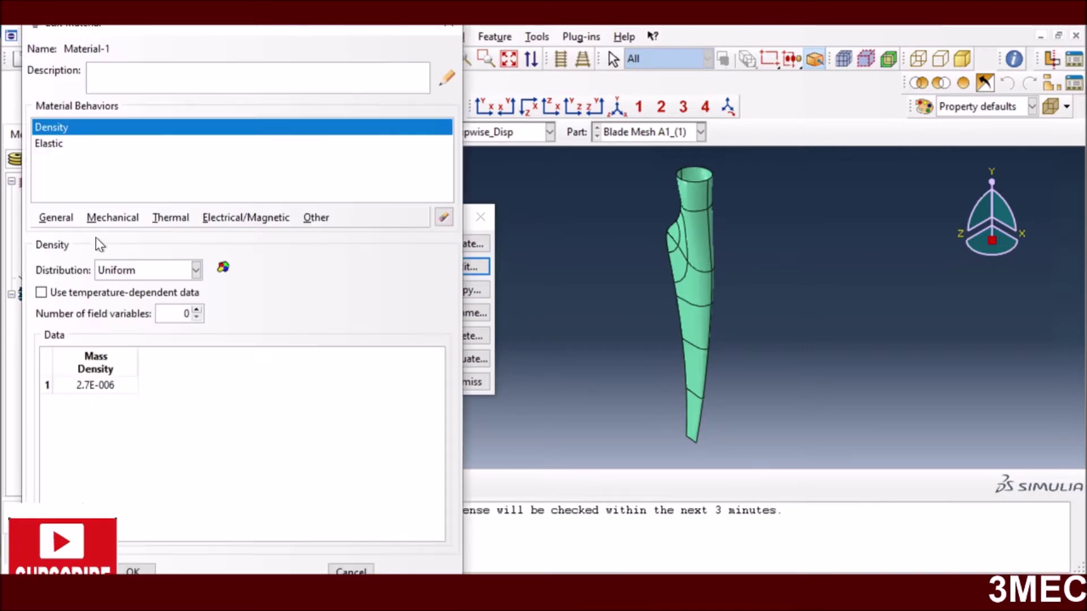
{"action": "left_click", "coordinate": [51, 145]}
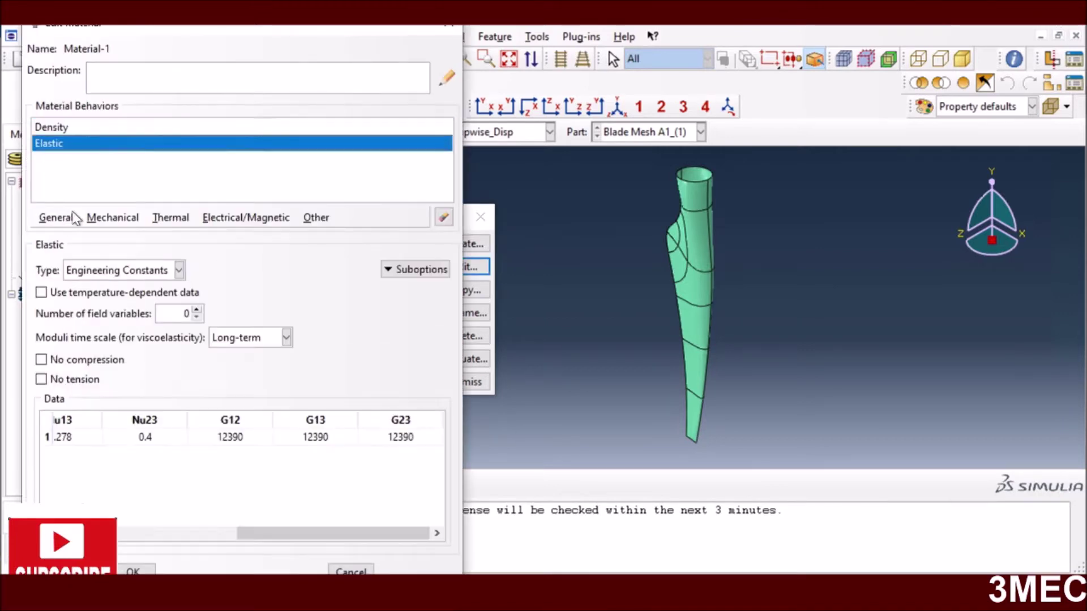
{"action": "left_click", "coordinate": [449, 25]}
{"action": "left_click", "coordinate": [480, 217]}
Review the ply table of CompositeLayup-1 down to the last ply and close it without saving changes.
{"action": "left_click", "coordinate": [276, 243]}
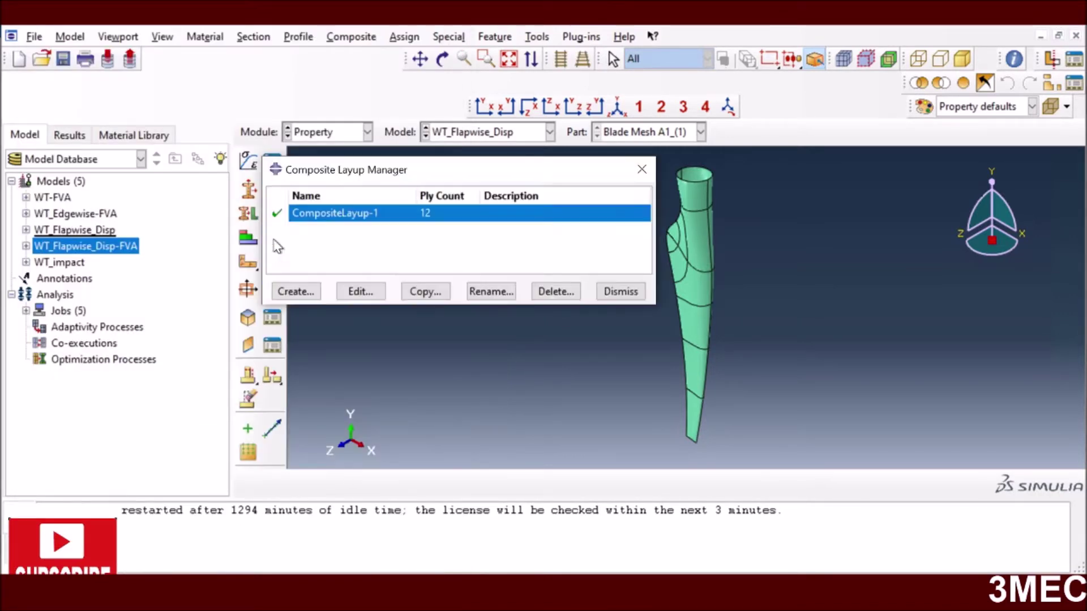
{"action": "left_click", "coordinate": [371, 289]}
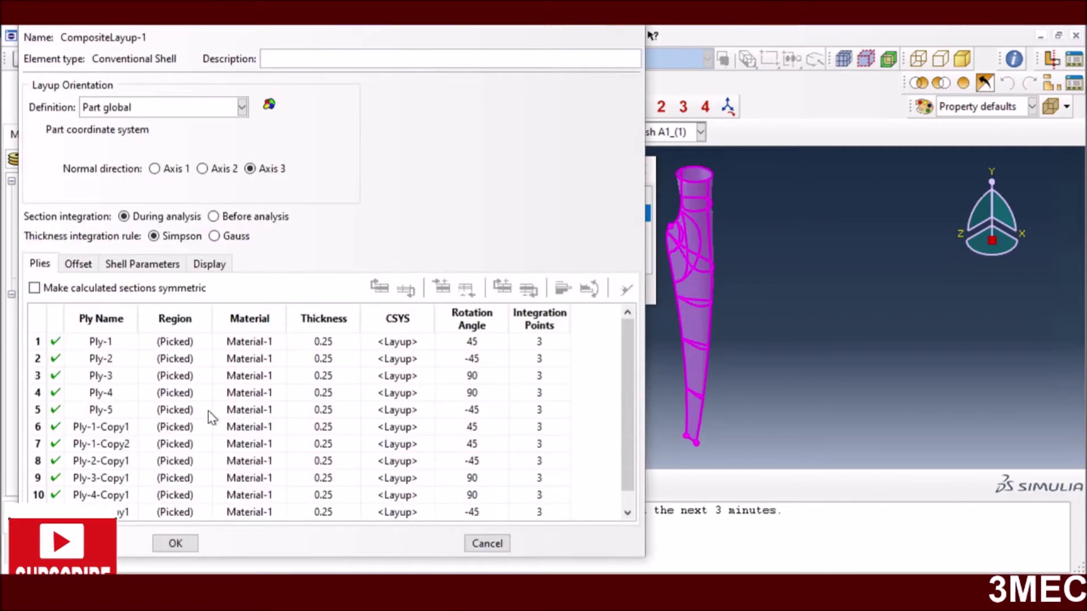
{"action": "scroll", "coordinate": [359, 456], "scroll_direction": "down", "scroll_amount": 1}
{"action": "left_click", "coordinate": [486, 544]}
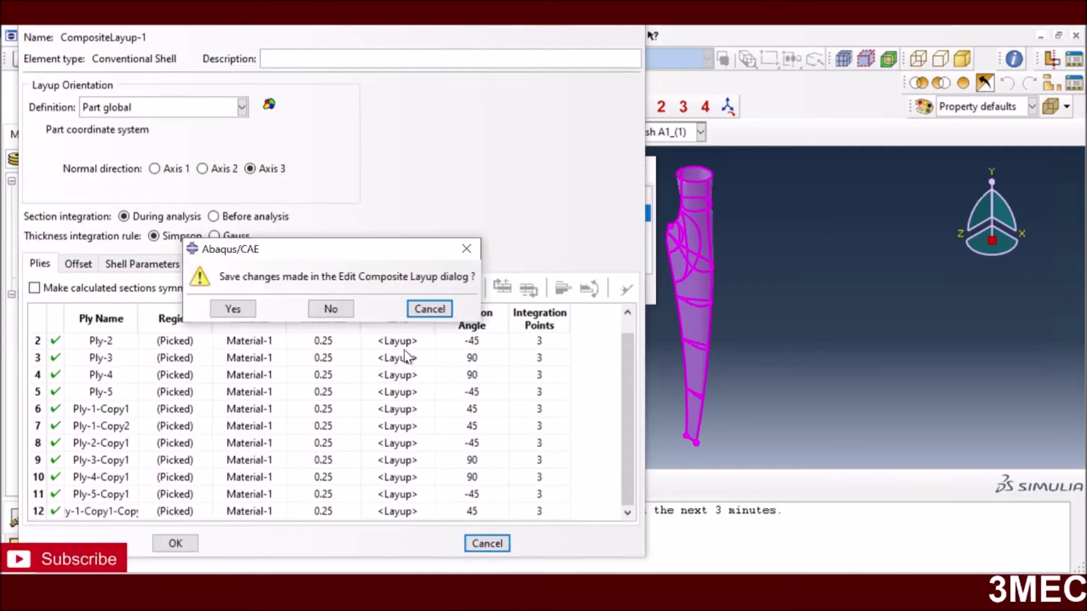
{"action": "left_click", "coordinate": [330, 309]}
{"action": "left_click", "coordinate": [630, 292]}
Review the analysis steps defined for the WT_Flapwise_Disp model in the Step module.
{"action": "left_click", "coordinate": [366, 132]}
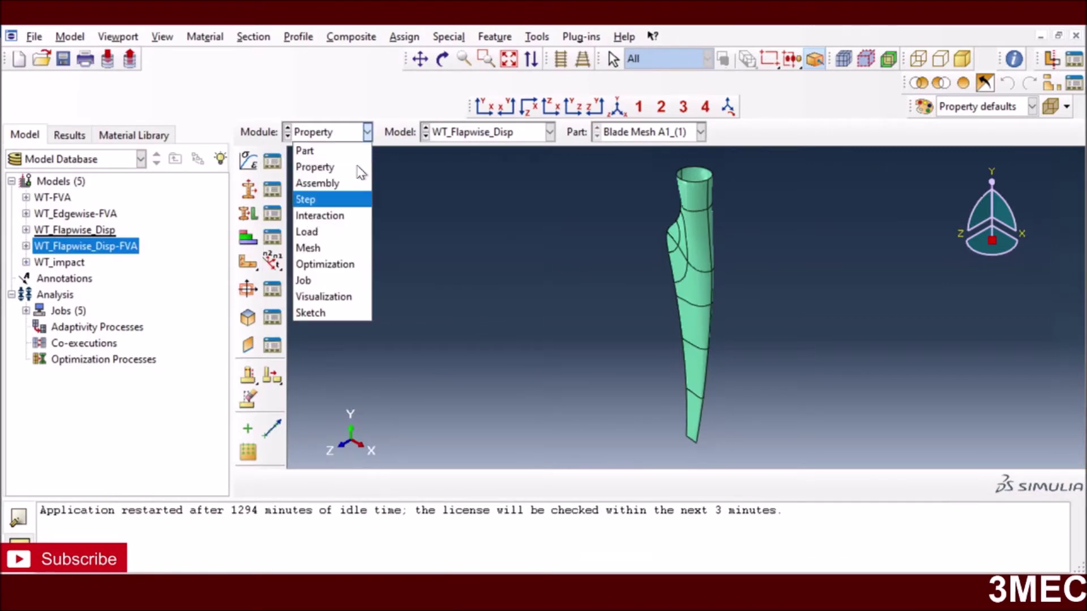
{"action": "left_click", "coordinate": [303, 199]}
{"action": "left_click", "coordinate": [272, 164]}
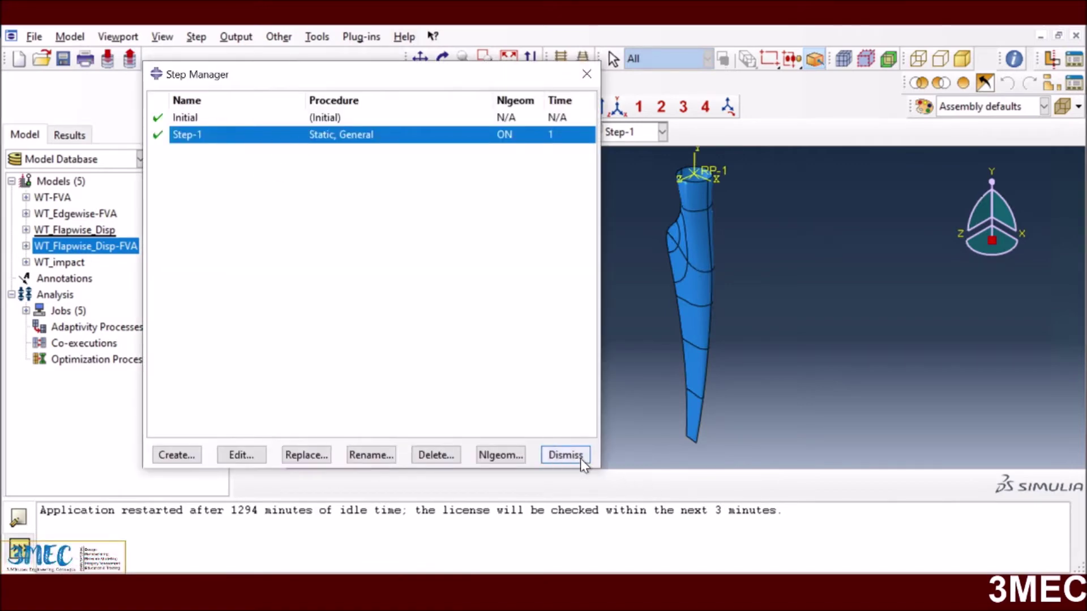
{"action": "left_click", "coordinate": [565, 455]}
Switch to the WT_Flapwise_Disp-FVA model and review its analysis steps.
{"action": "left_click", "coordinate": [508, 133]}
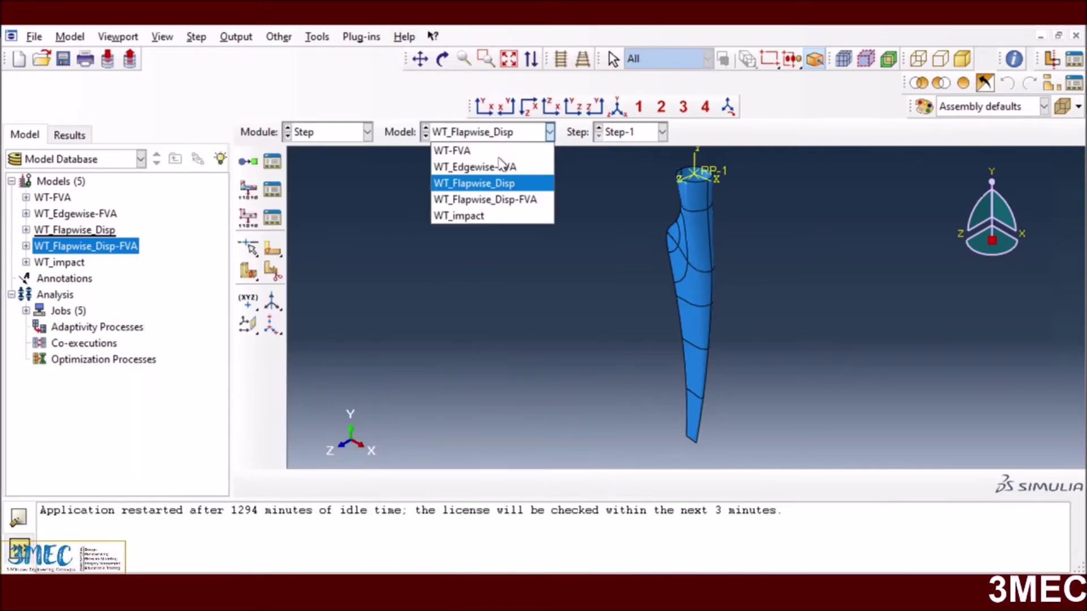
{"action": "left_click", "coordinate": [486, 199]}
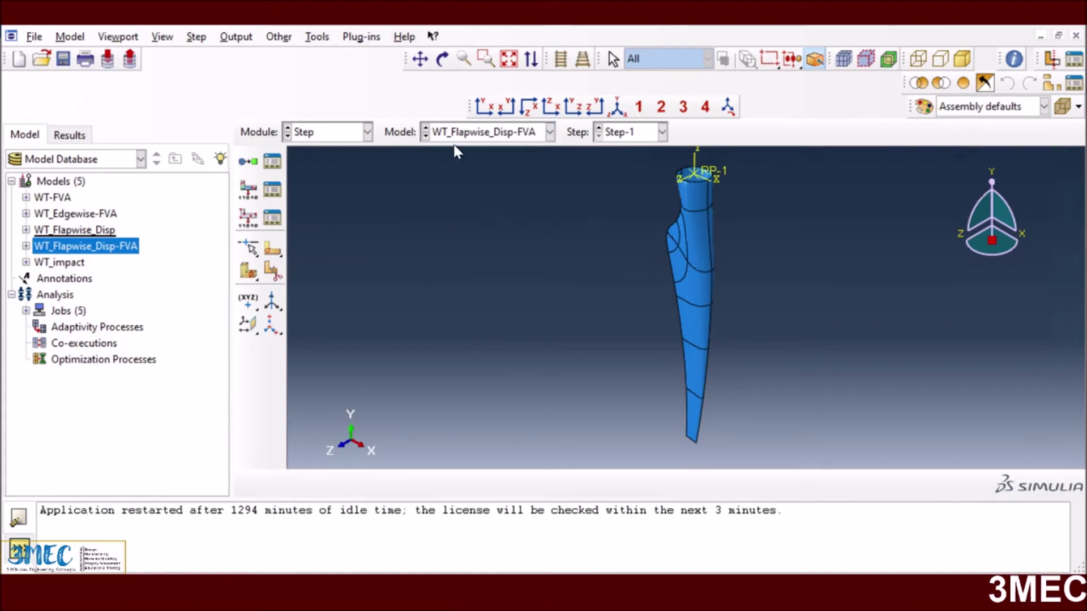
{"action": "left_click", "coordinate": [272, 162]}
{"action": "left_click", "coordinate": [324, 135]}
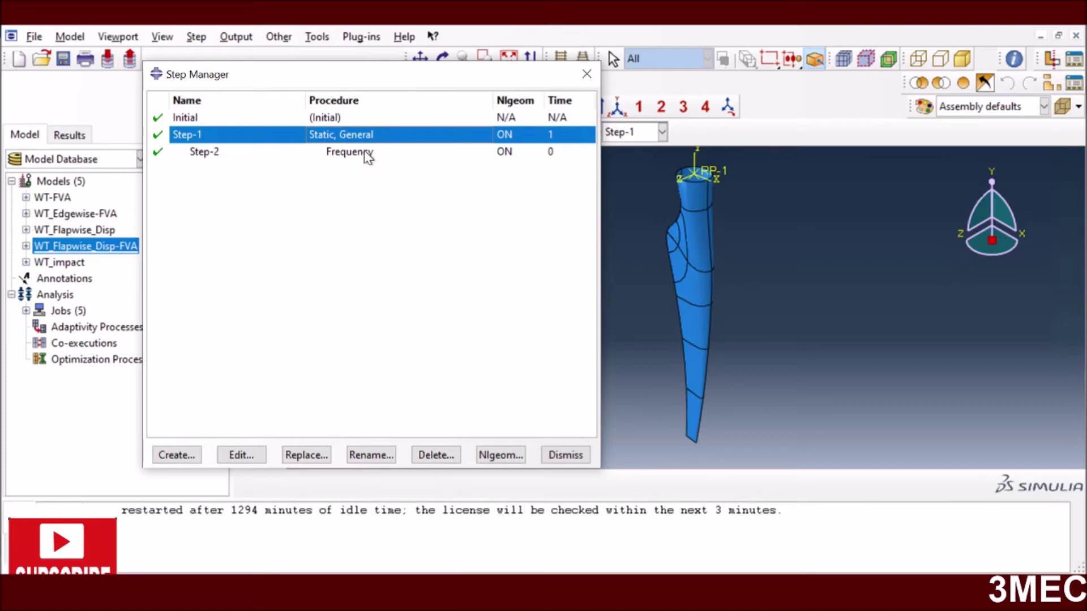
{"action": "left_click", "coordinate": [562, 457]}
Check the constraints defined for WT_Flapwise_Disp-FVA in the Interaction module.
{"action": "left_click", "coordinate": [366, 132]}
{"action": "left_click", "coordinate": [334, 214]}
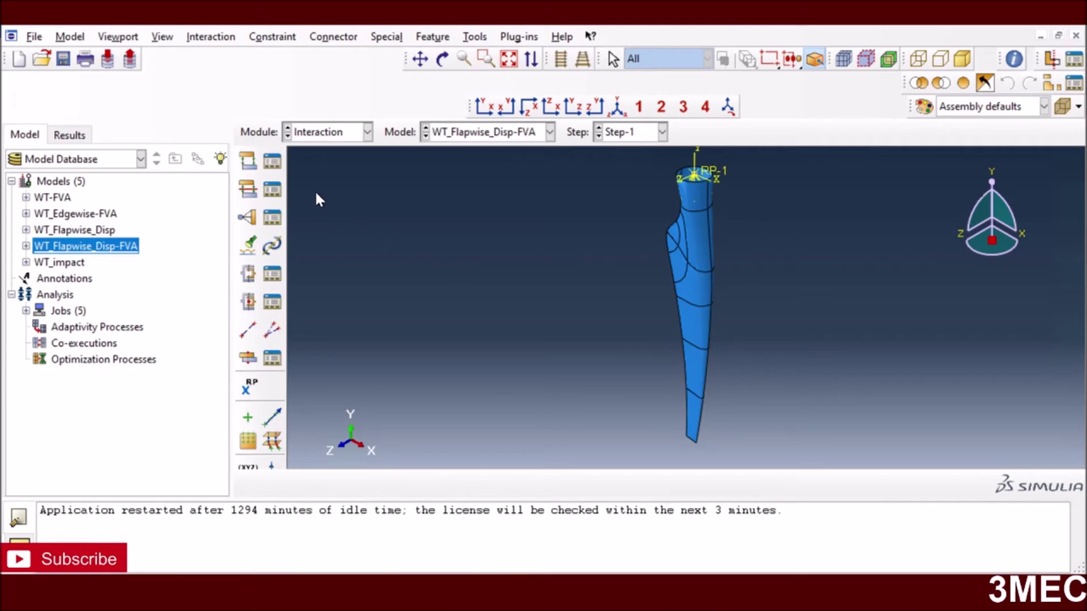
{"action": "left_click", "coordinate": [271, 217]}
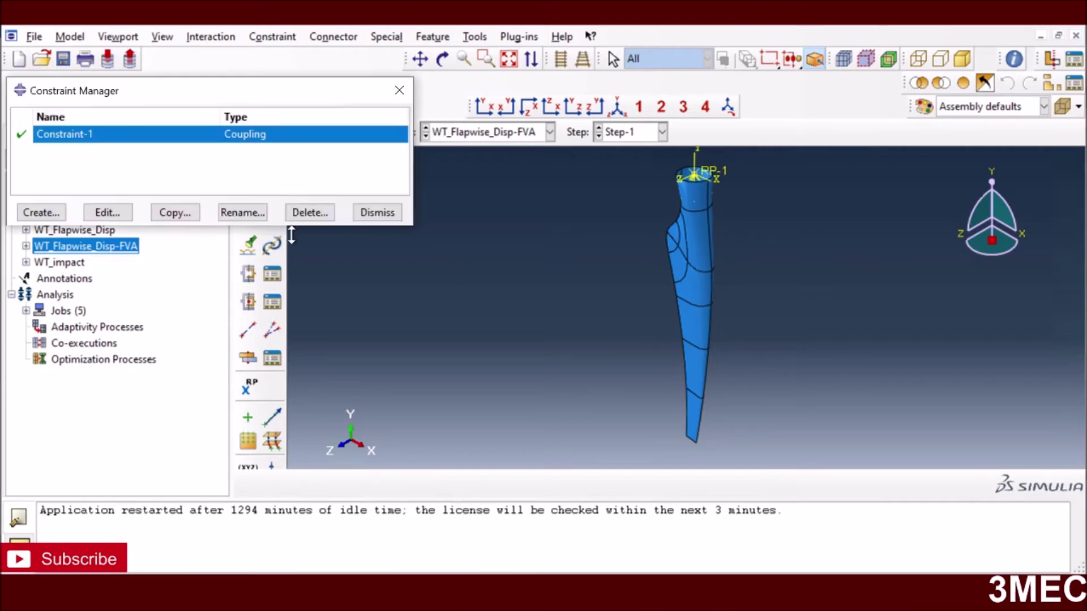
{"action": "left_click", "coordinate": [377, 213]}
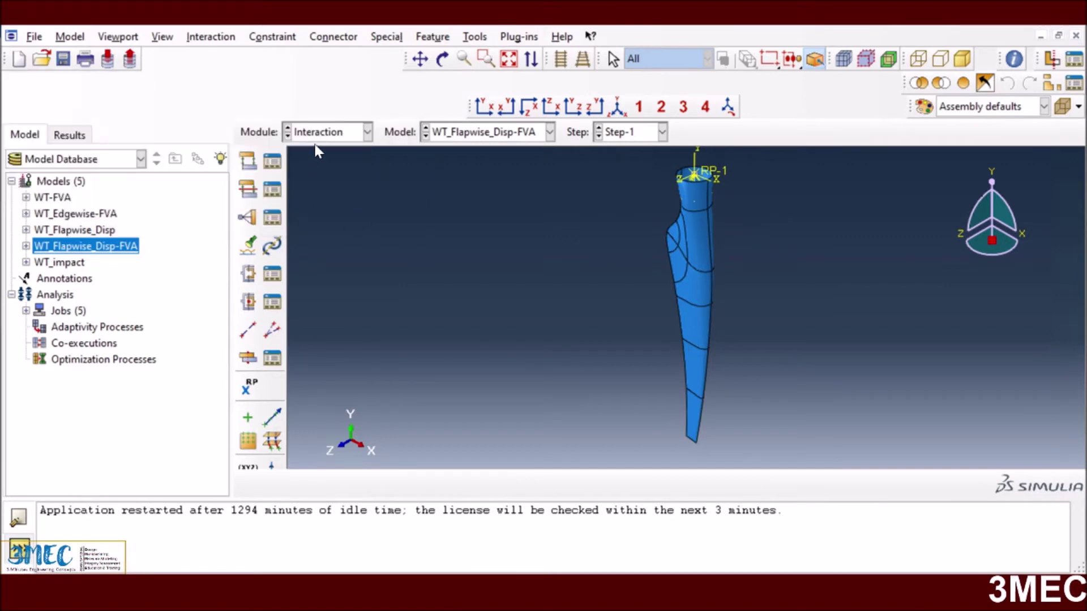
Check the list of loads for WT_Flapwise_Disp-FVA in the Load module.
{"action": "left_click", "coordinate": [335, 132]}
{"action": "left_click", "coordinate": [311, 232]}
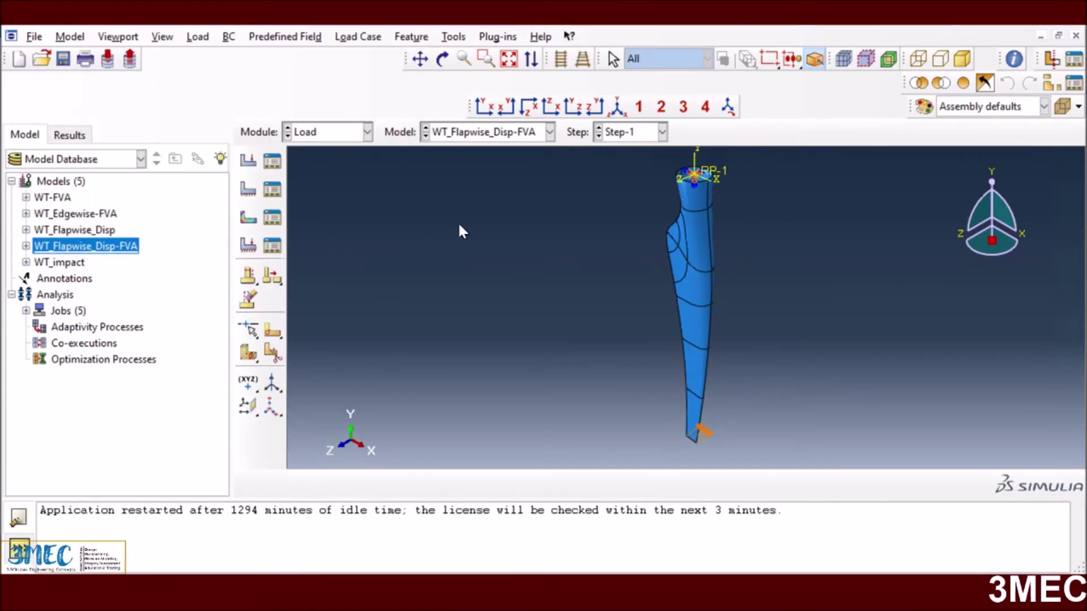
{"action": "left_click", "coordinate": [271, 163]}
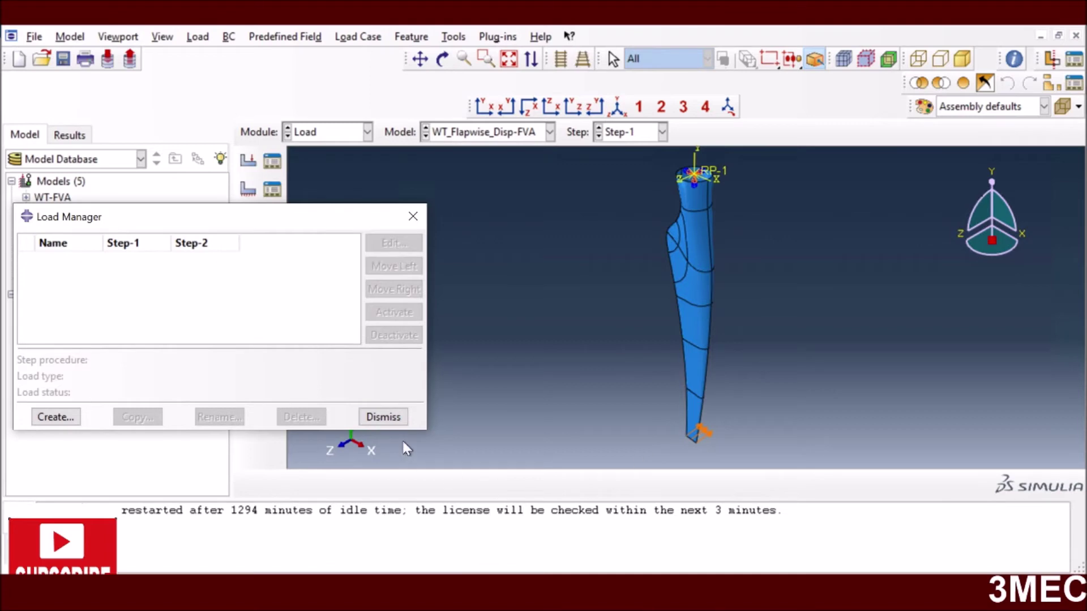
{"action": "left_click", "coordinate": [377, 417]}
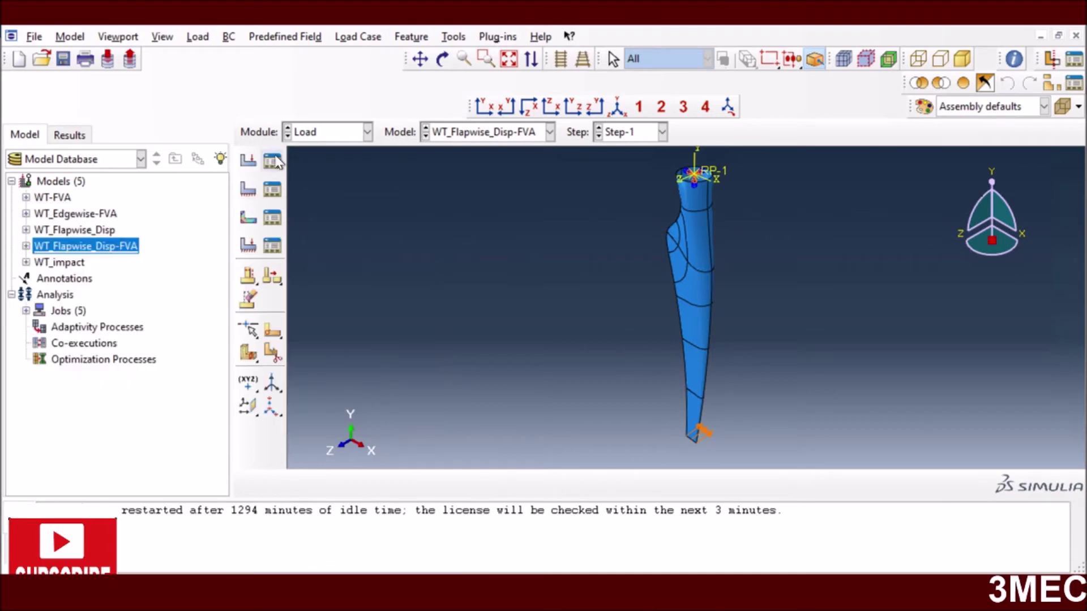
Inspect the Step-1 definitions of boundary conditions BC-2 and BC-1, closing both without changes.
{"action": "left_click", "coordinate": [272, 193]}
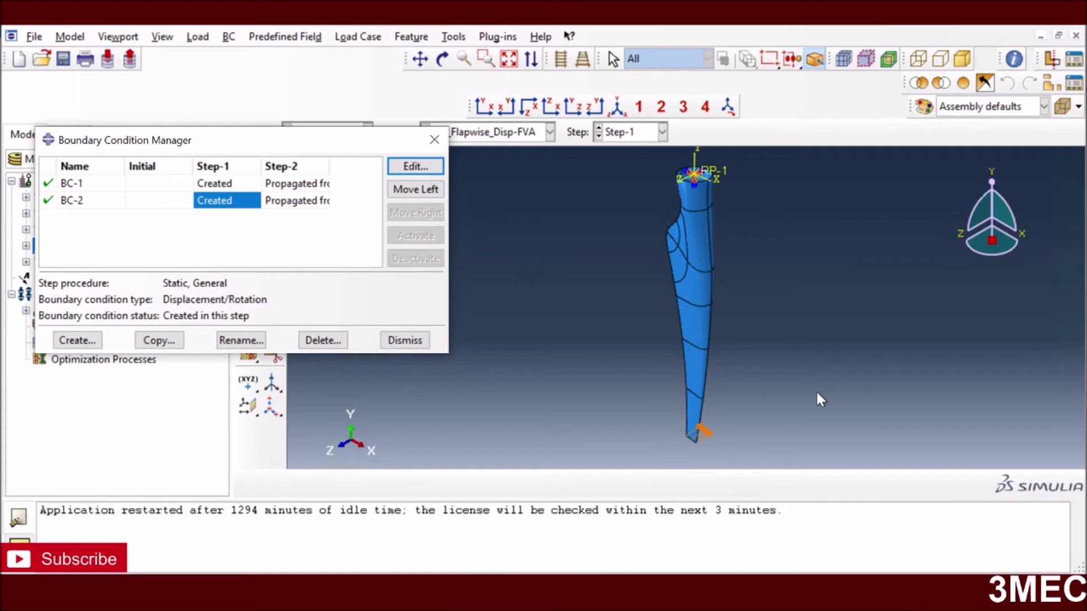
{"action": "left_click", "coordinate": [416, 167]}
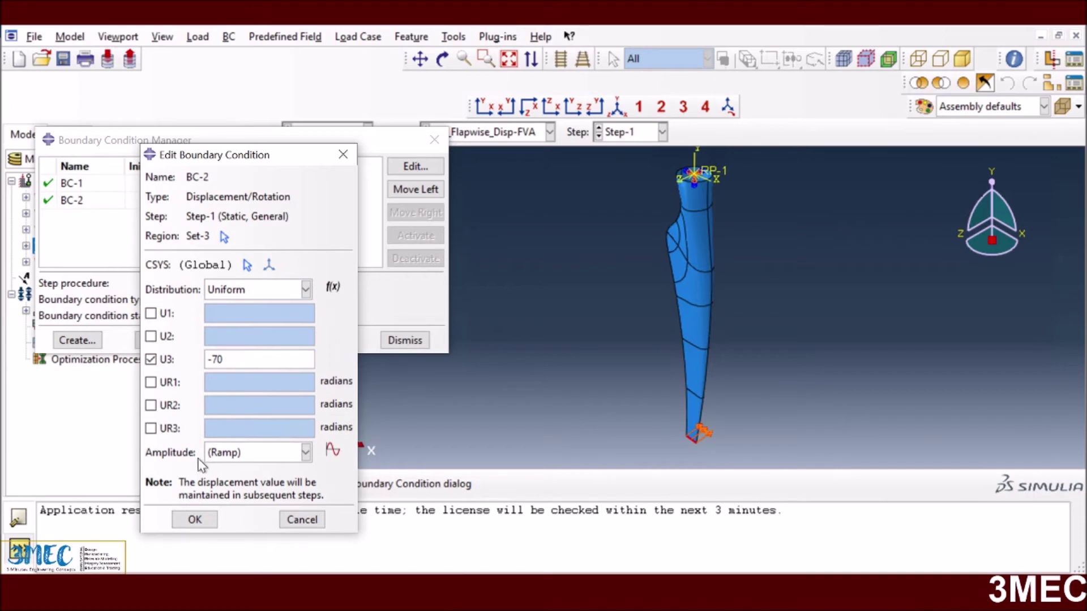
{"action": "left_click", "coordinate": [297, 518]}
{"action": "left_click", "coordinate": [227, 184]}
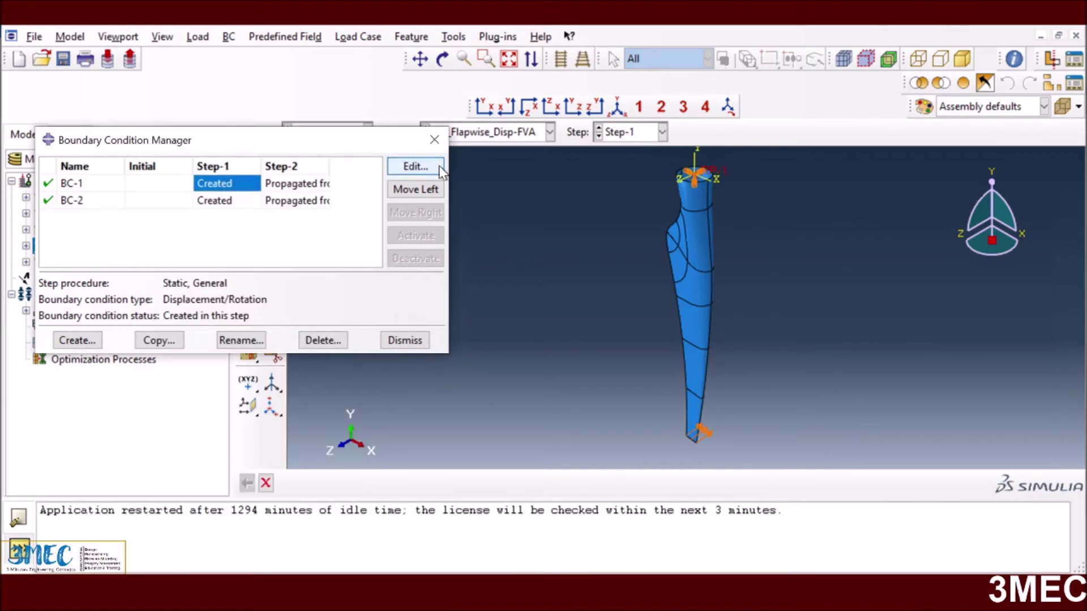
{"action": "left_click", "coordinate": [413, 167]}
{"action": "left_click", "coordinate": [300, 520]}
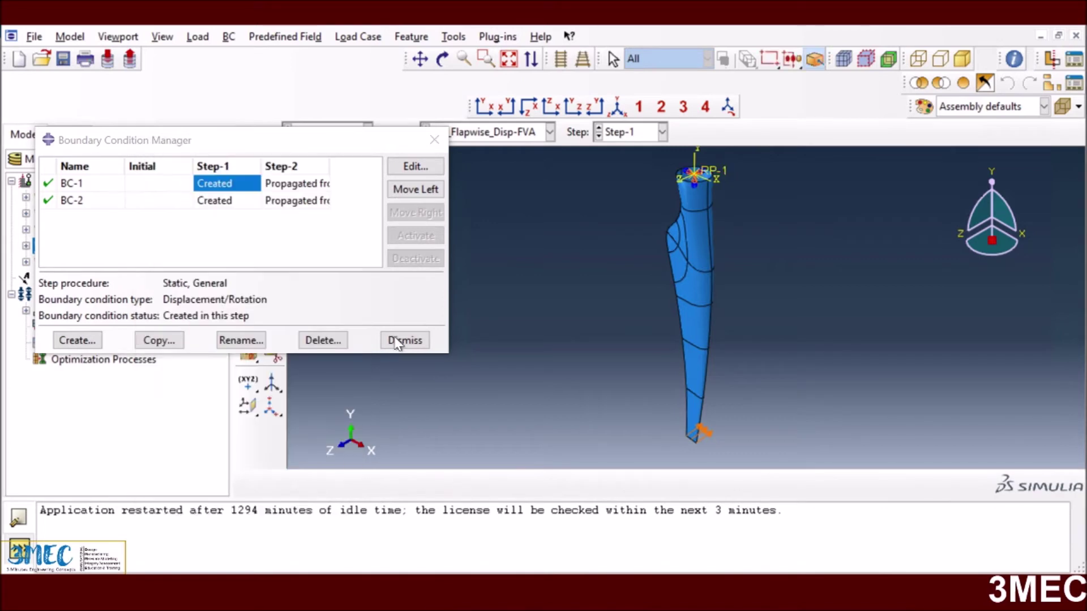
{"action": "left_click", "coordinate": [404, 341]}
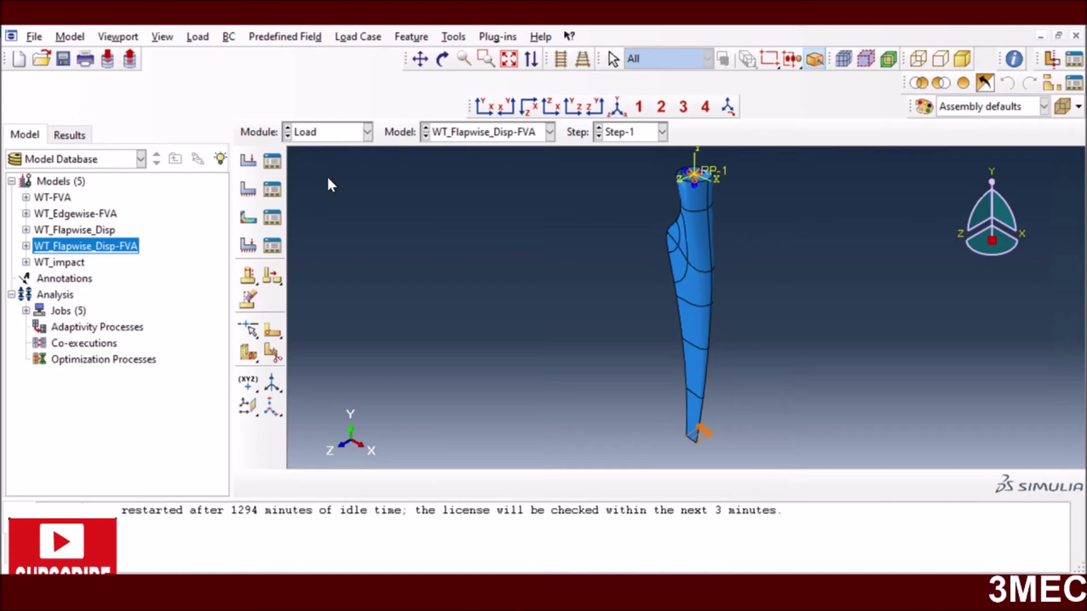
View the blade assembly's mesh in the Mesh module.
{"action": "left_click", "coordinate": [337, 135]}
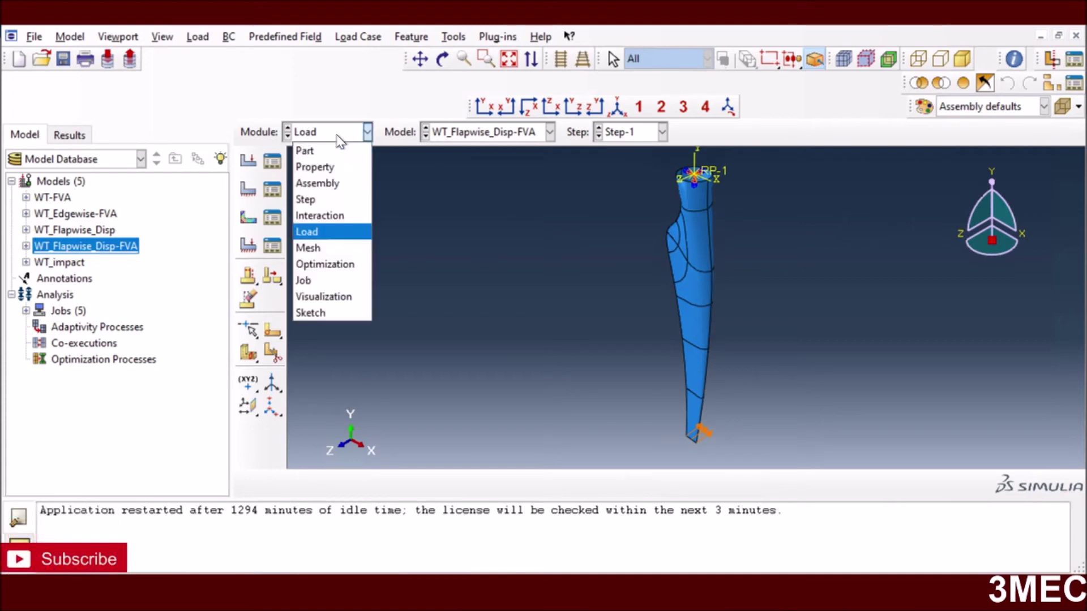
{"action": "left_click", "coordinate": [306, 249]}
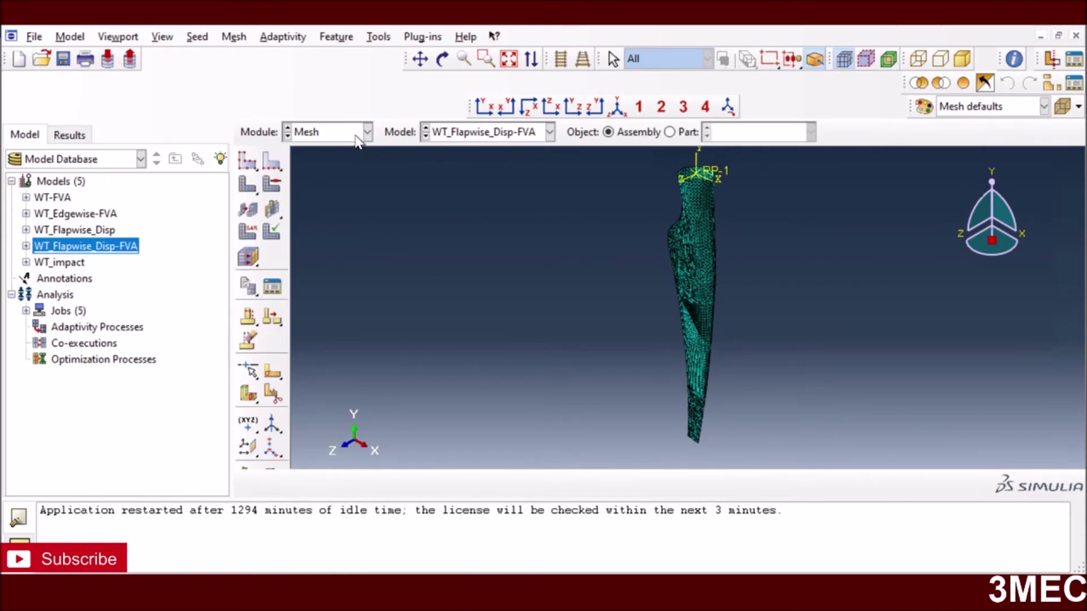
Examine the increments and log of the WT_Flapwise_Disp-FVA job in the job monitor.
{"action": "left_click", "coordinate": [357, 139]}
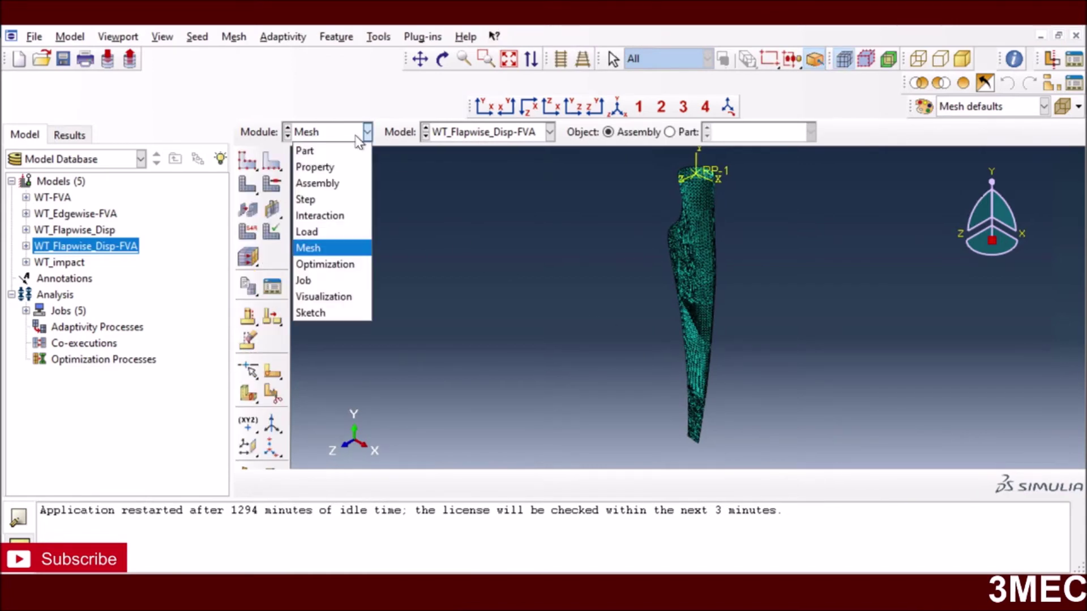
{"action": "left_click", "coordinate": [327, 281]}
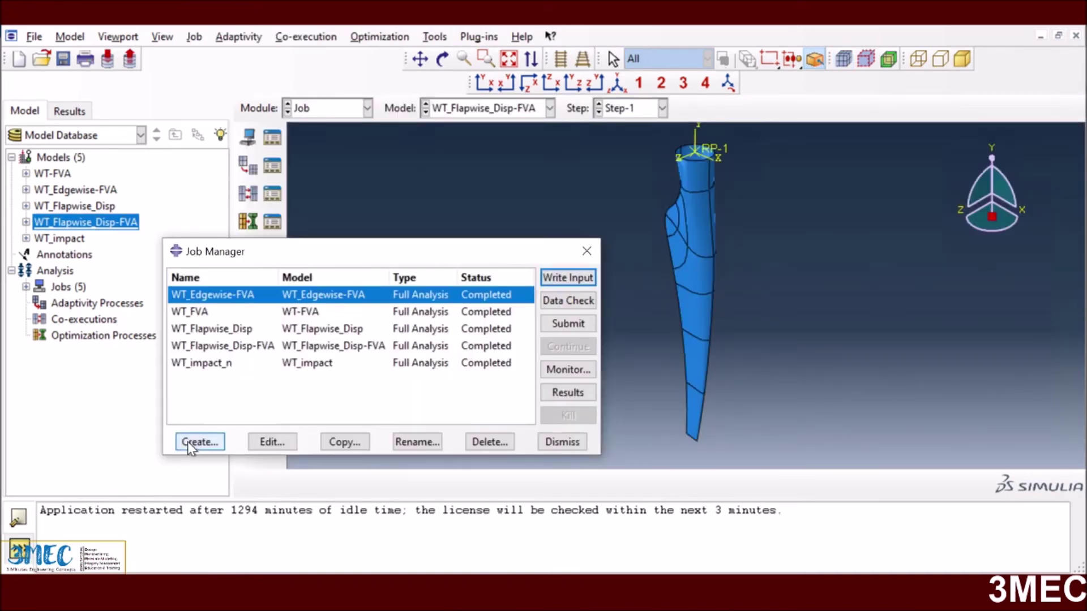
{"action": "left_click", "coordinate": [249, 346]}
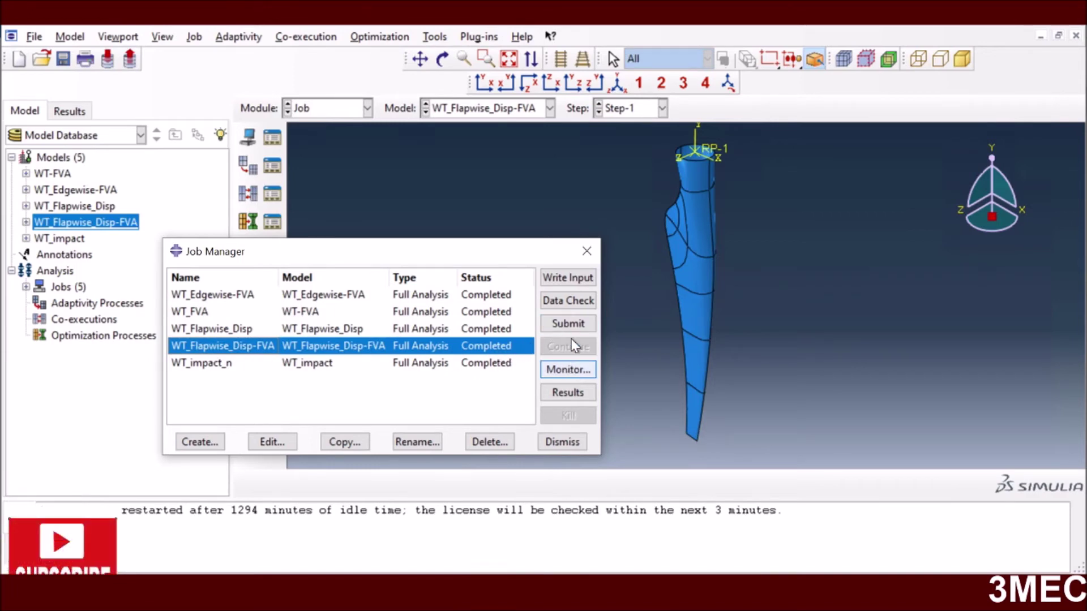
{"action": "left_click", "coordinate": [568, 371]}
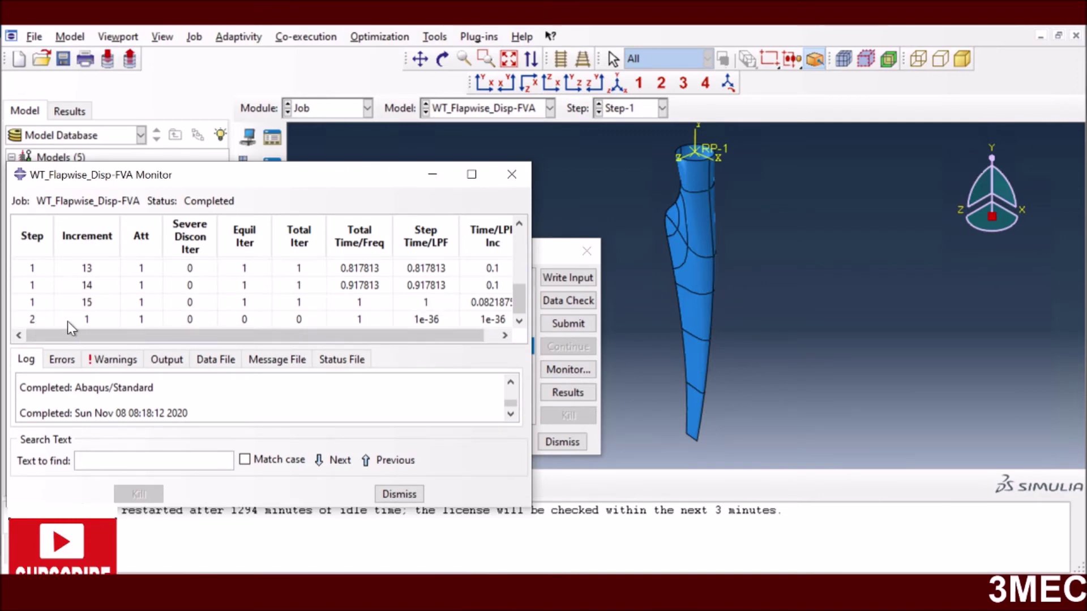
{"action": "left_click", "coordinate": [399, 495]}
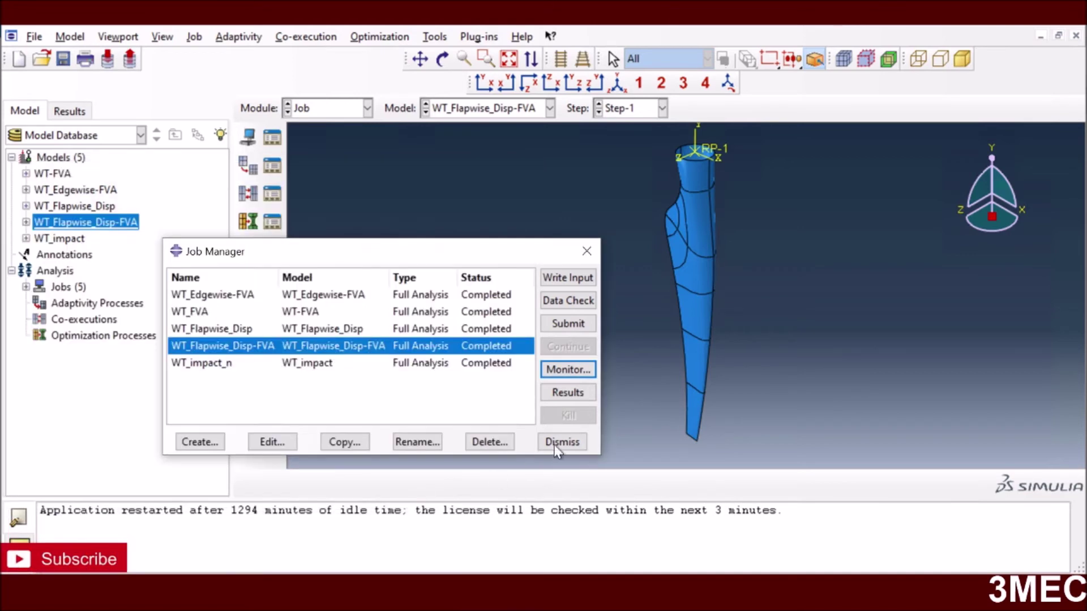
Open the results of the WT_Flapwise_Disp-FVA job and show the blade in the isometric view.
{"action": "left_click", "coordinate": [568, 392]}
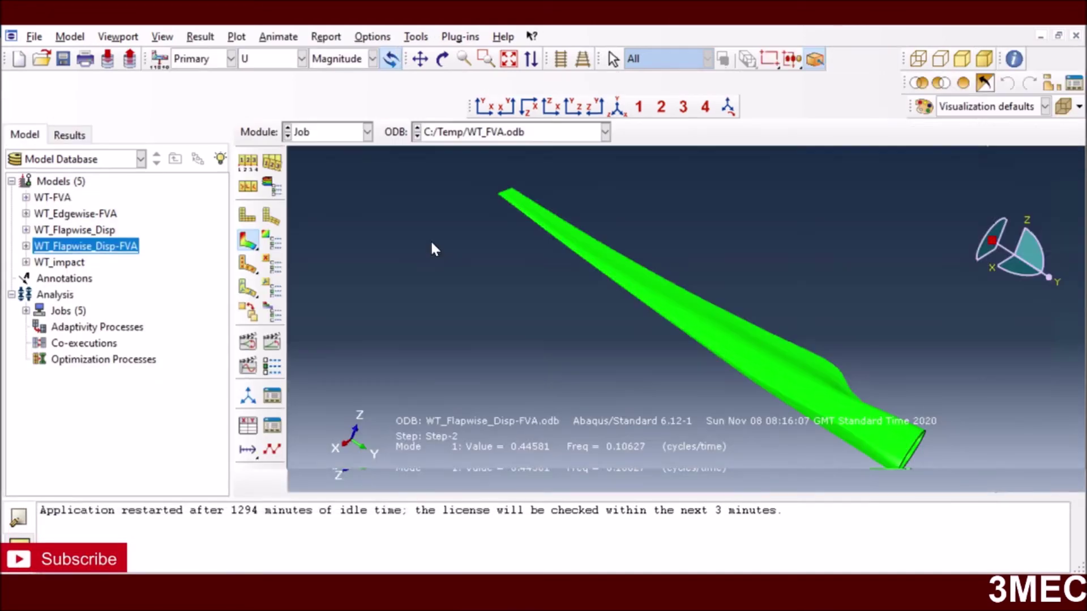
{"action": "left_click", "coordinate": [619, 107]}
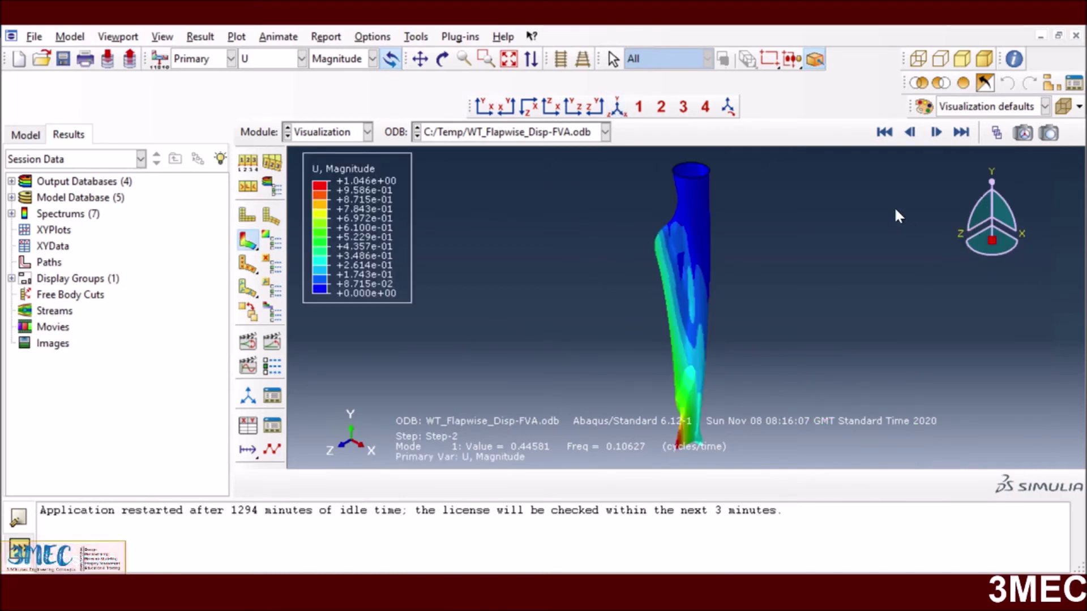
Step through the displacement result frames between Step-2 and the end of Step-1, finishing on the Step-2 base state.
{"action": "left_click", "coordinate": [902, 134]}
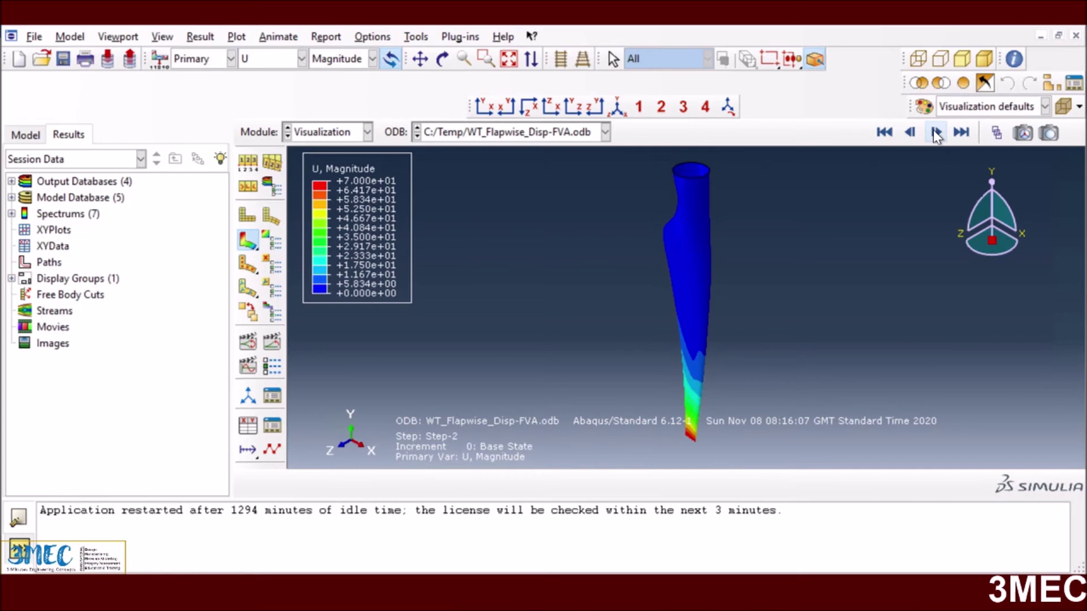
{"action": "left_click", "coordinate": [906, 134]}
{"action": "left_click", "coordinate": [907, 134]}
{"action": "left_click", "coordinate": [958, 134]}
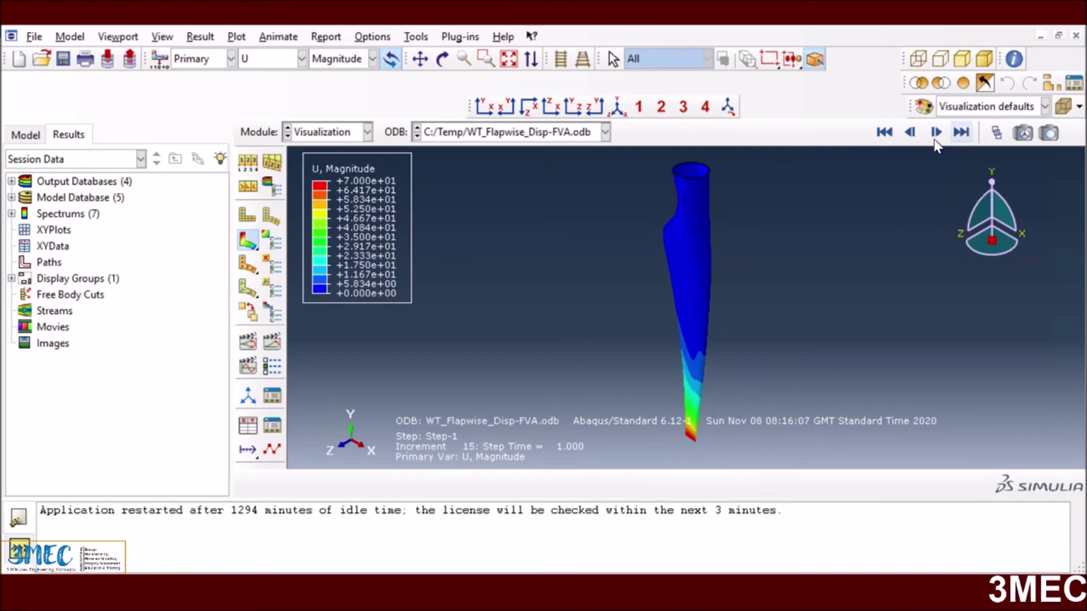
{"action": "left_click", "coordinate": [936, 134]}
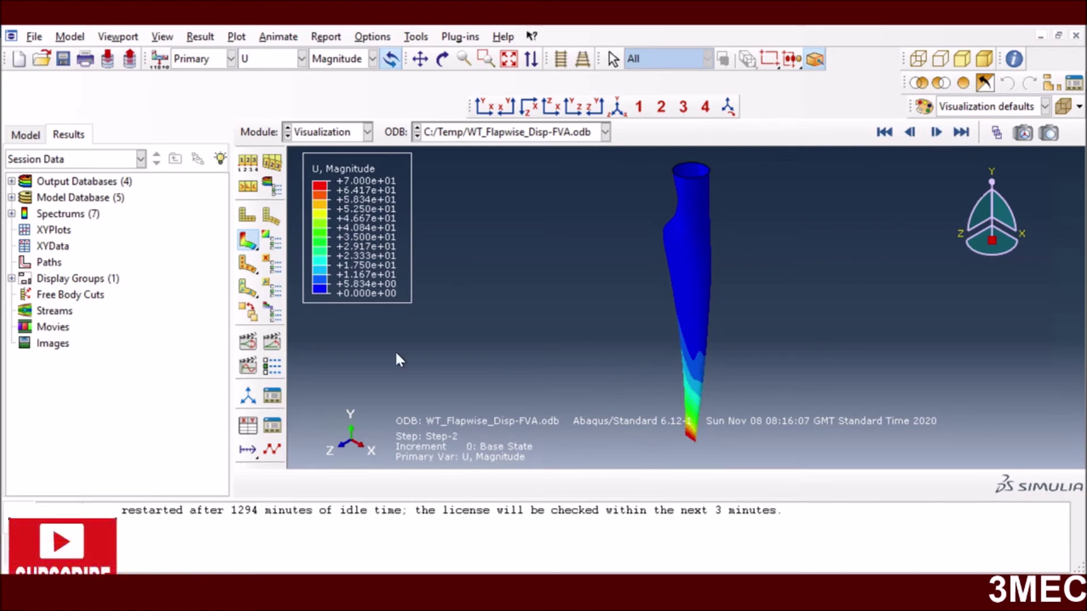
Advance the results to mode 1 of Step-2 and examine the blade's mode shape from a rotated, fitted view.
{"action": "left_click", "coordinate": [936, 133]}
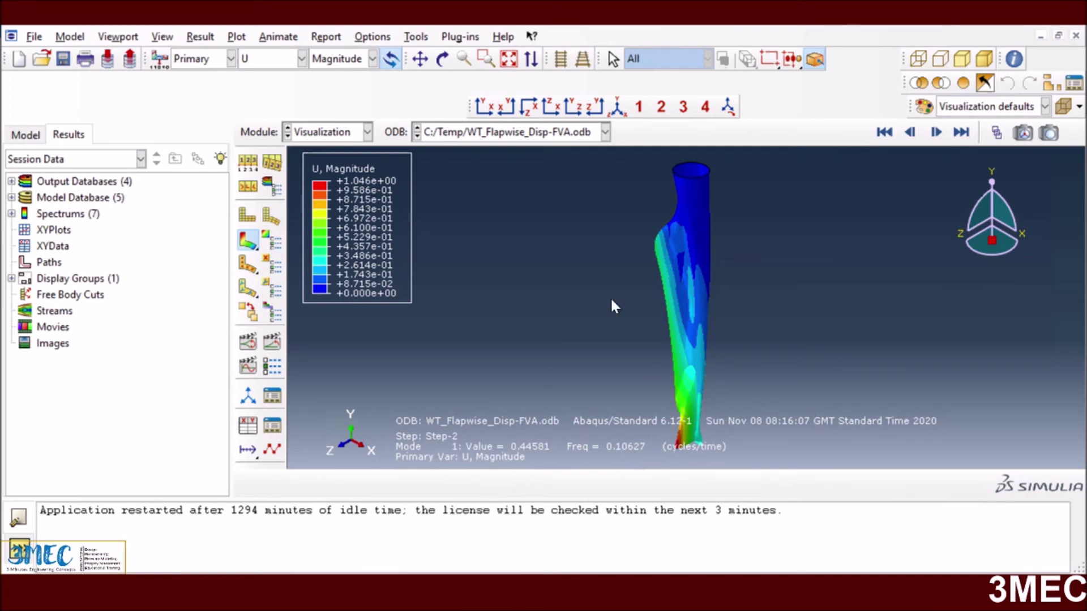
{"action": "left_click", "coordinate": [442, 59]}
{"action": "left_click_drag", "start_coordinate": [725, 400], "coordinate": [782, 381]}
{"action": "left_click", "coordinate": [509, 58]}
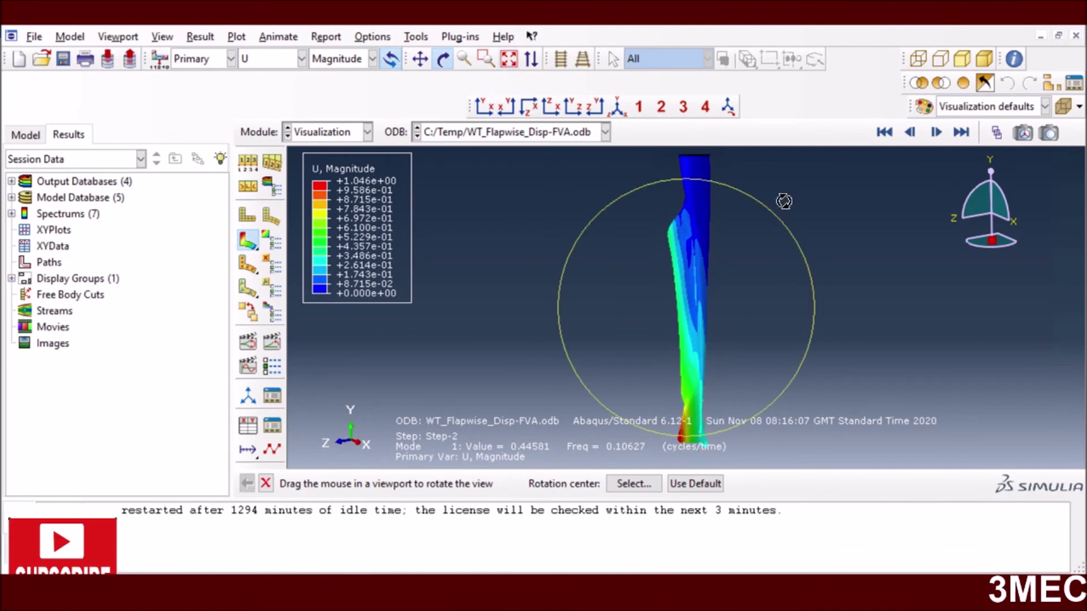
Step through the Step-2 mode shapes from mode 2 to mode 11 and inspect the blade's mode 11 deformation from several angles.
{"action": "left_click", "coordinate": [935, 132]}
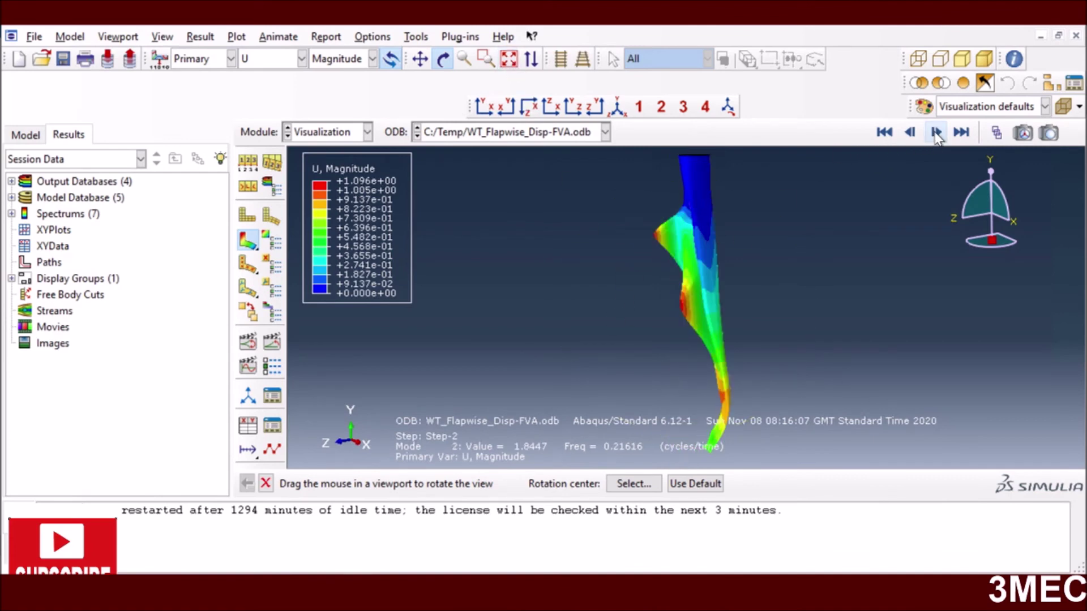
{"action": "left_click", "coordinate": [936, 132]}
{"action": "left_click", "coordinate": [936, 132]}
{"action": "left_click", "coordinate": [935, 132]}
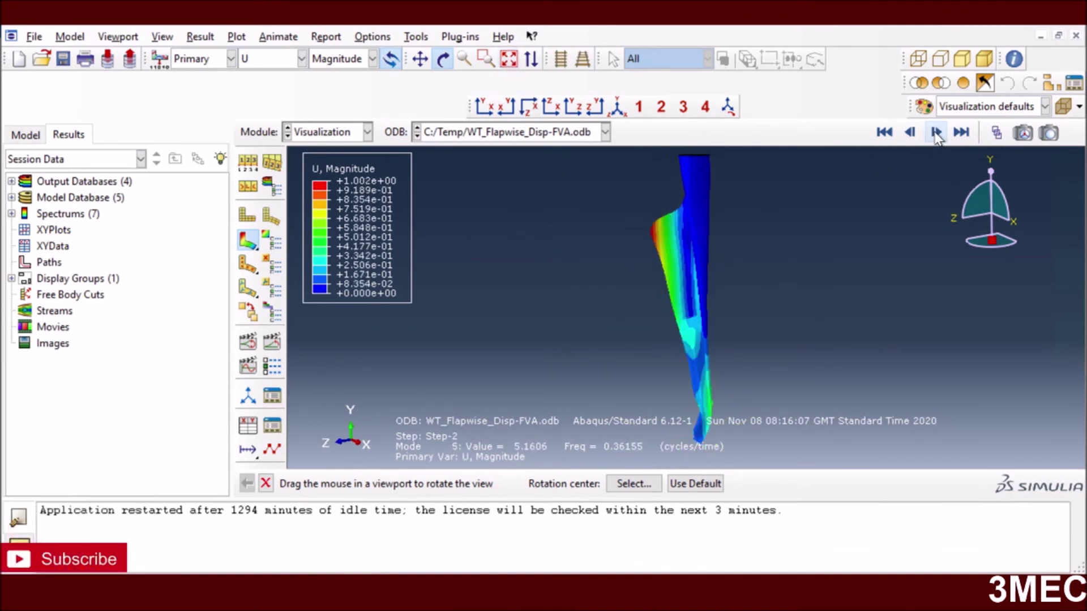
{"action": "left_click", "coordinate": [936, 132]}
{"action": "left_click", "coordinate": [936, 132]}
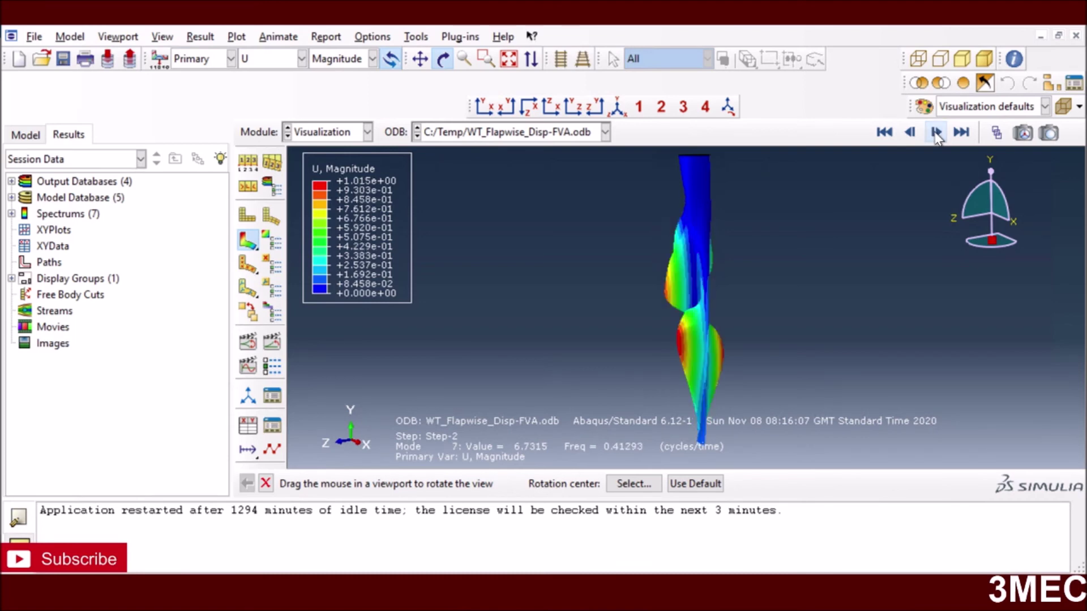
{"action": "left_click", "coordinate": [936, 132]}
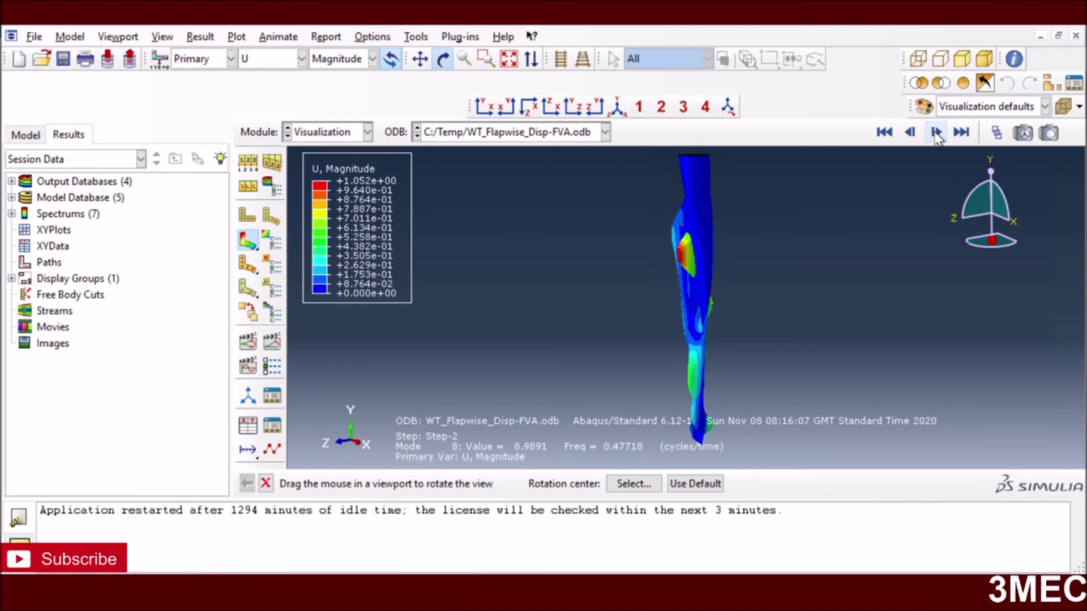
{"action": "left_click", "coordinate": [935, 132]}
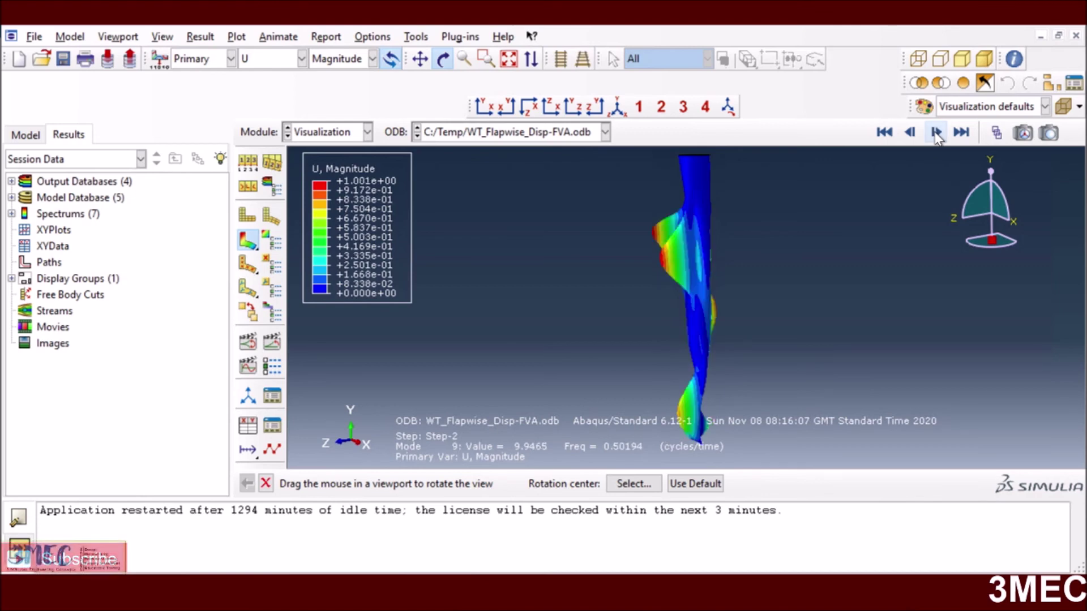
{"action": "left_click", "coordinate": [935, 132]}
{"action": "left_click", "coordinate": [935, 133]}
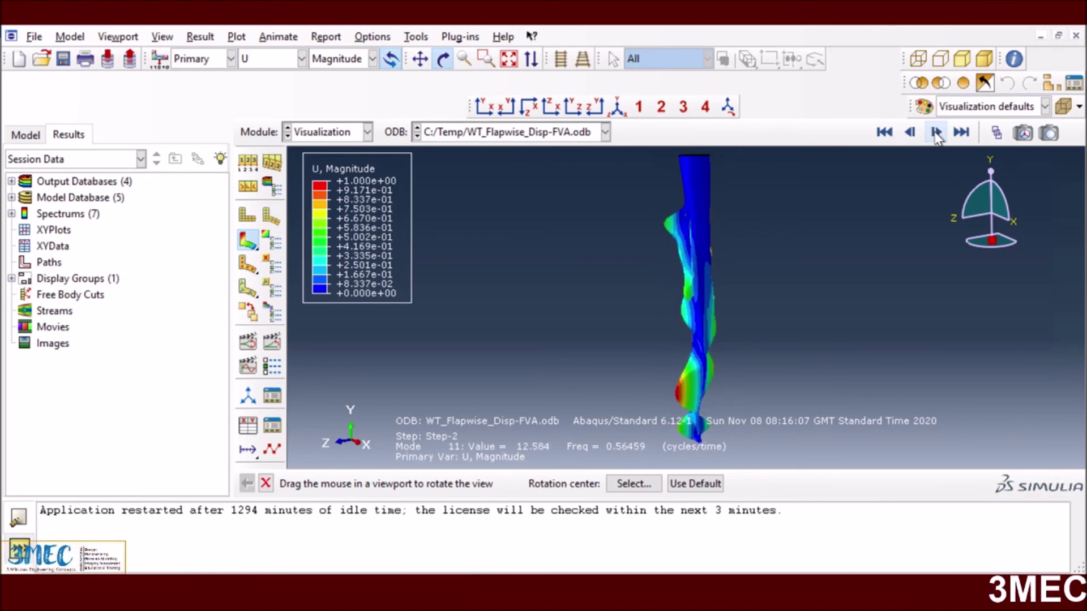
{"action": "left_click_drag", "start_coordinate": [623, 169], "coordinate": [625, 238]}
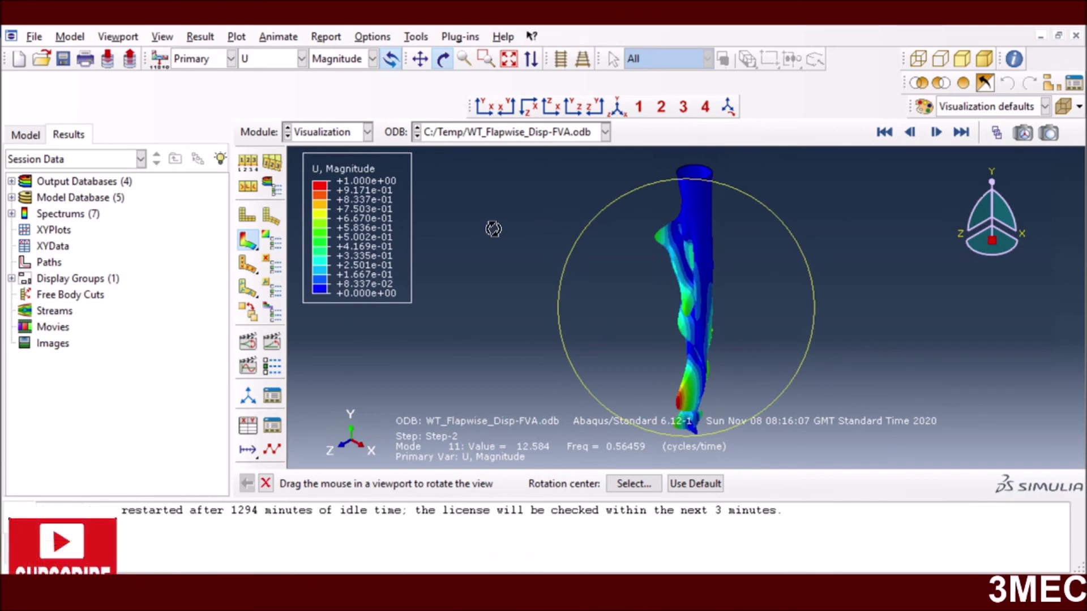
{"action": "left_click_drag", "start_coordinate": [718, 338], "coordinate": [701, 304]}
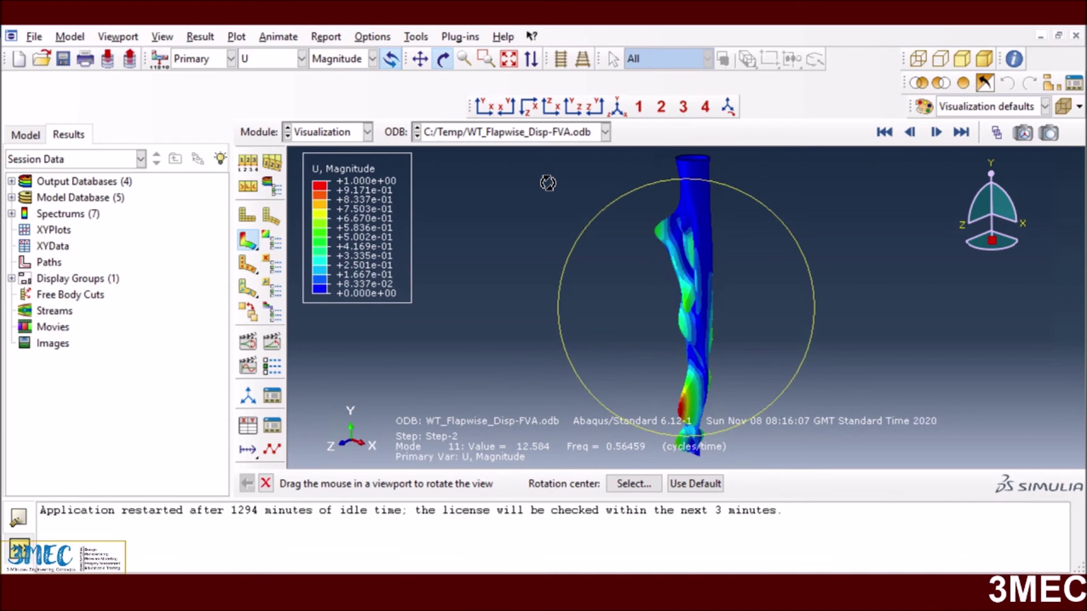
{"action": "left_click", "coordinate": [439, 61]}
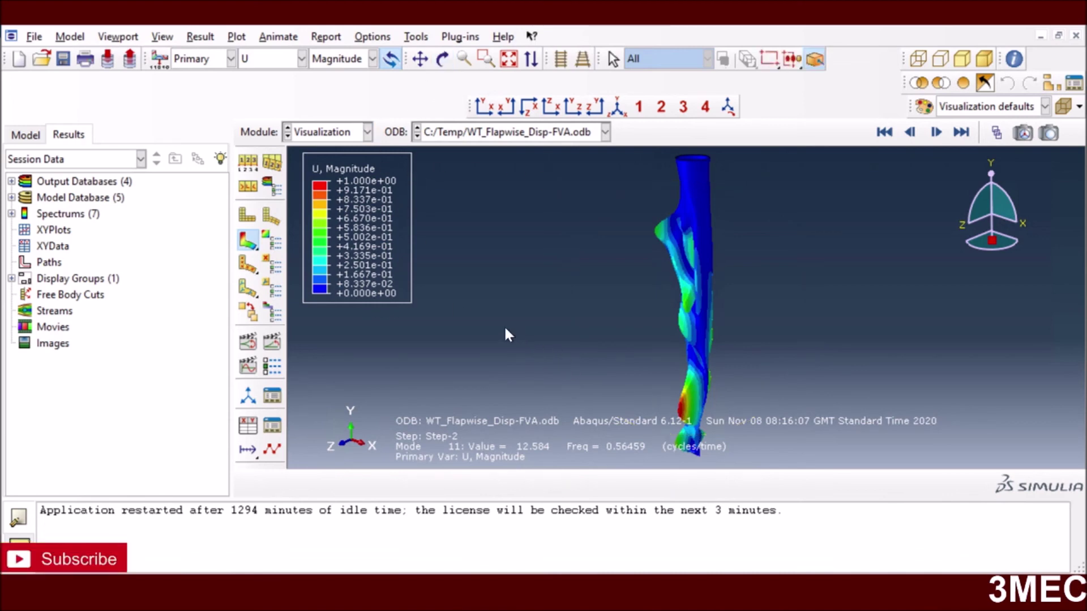